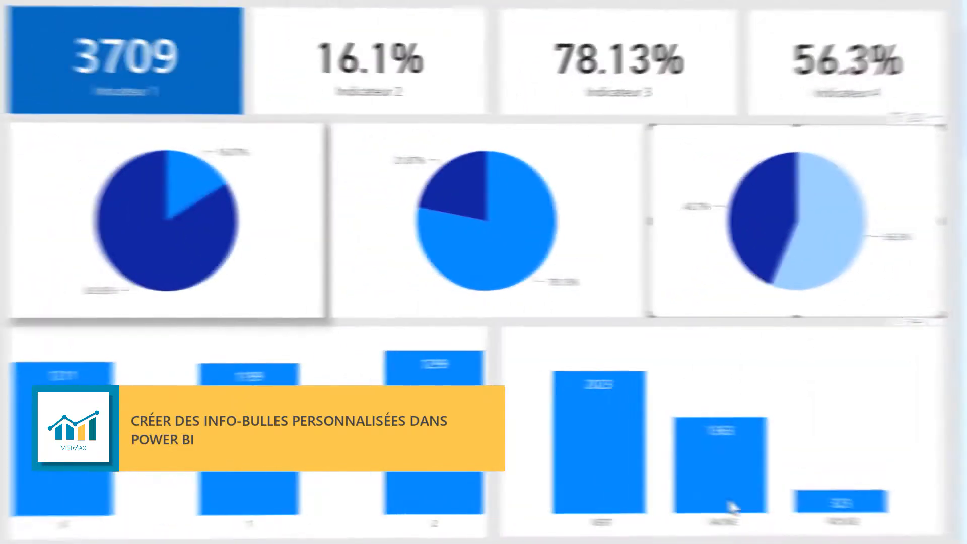
- Cross-filter the report by selecting and deselecting the ROUGE, 0, 1, 2 and VERT bars in the two column charts
{"action": "left_click", "coordinate": [831, 509]}
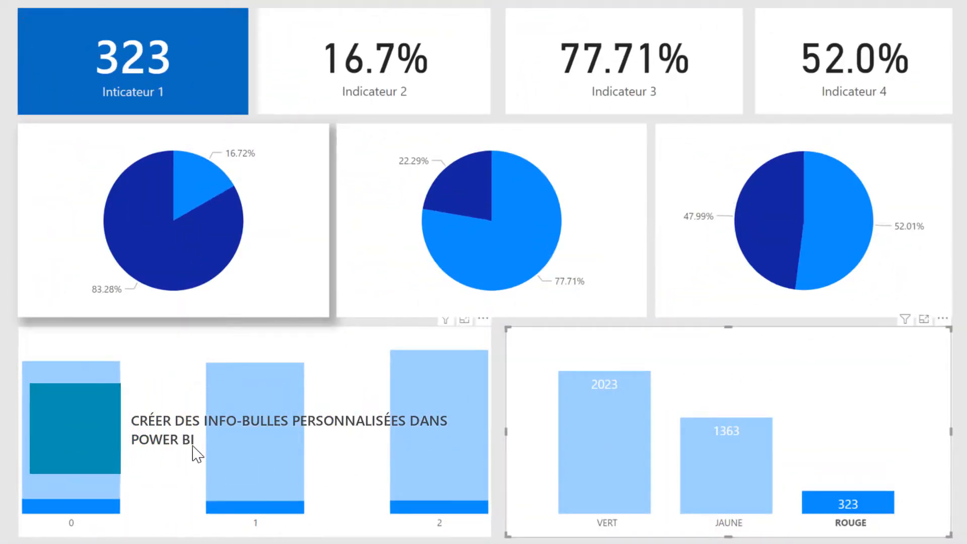
{"action": "left_click", "coordinate": [93, 444]}
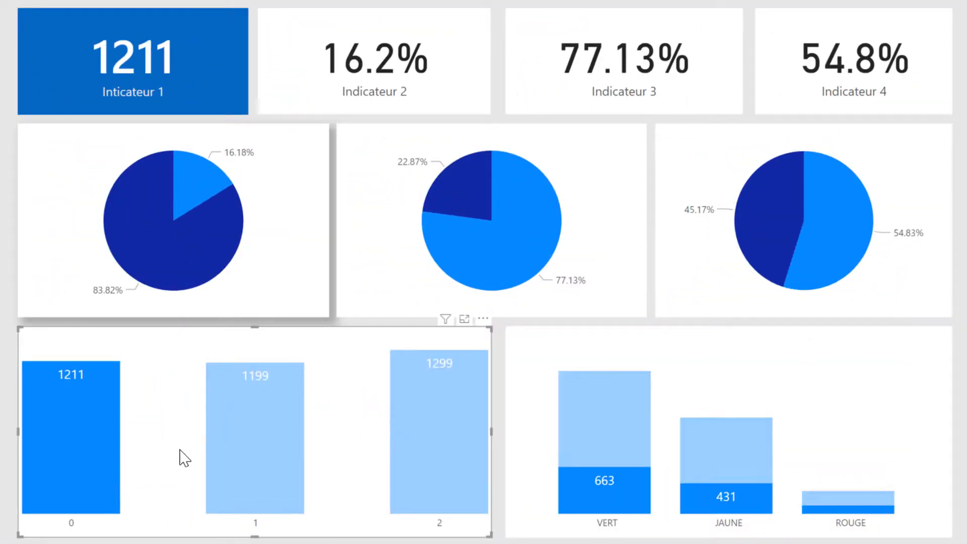
{"action": "left_click", "coordinate": [240, 447]}
{"action": "left_click", "coordinate": [240, 446]}
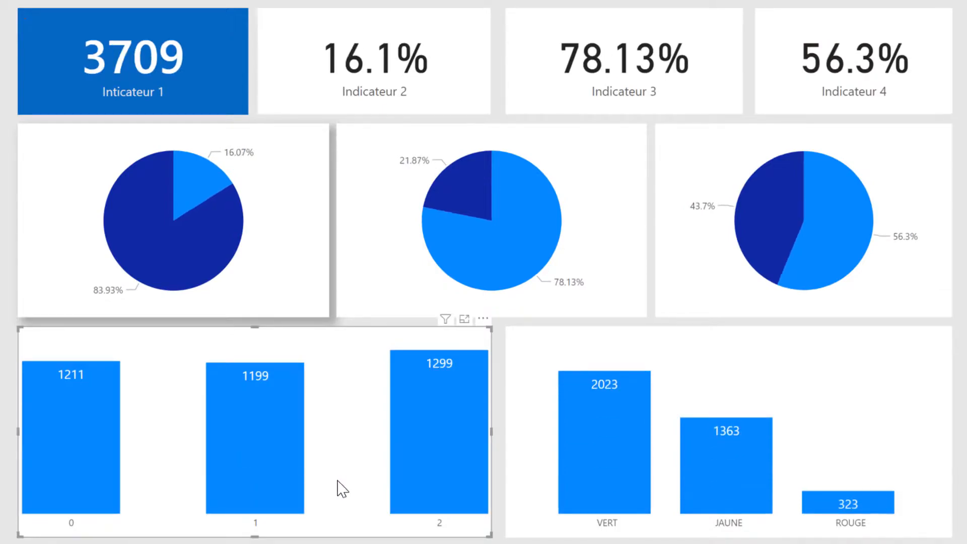
{"action": "left_click", "coordinate": [419, 493]}
{"action": "left_click", "coordinate": [428, 490]}
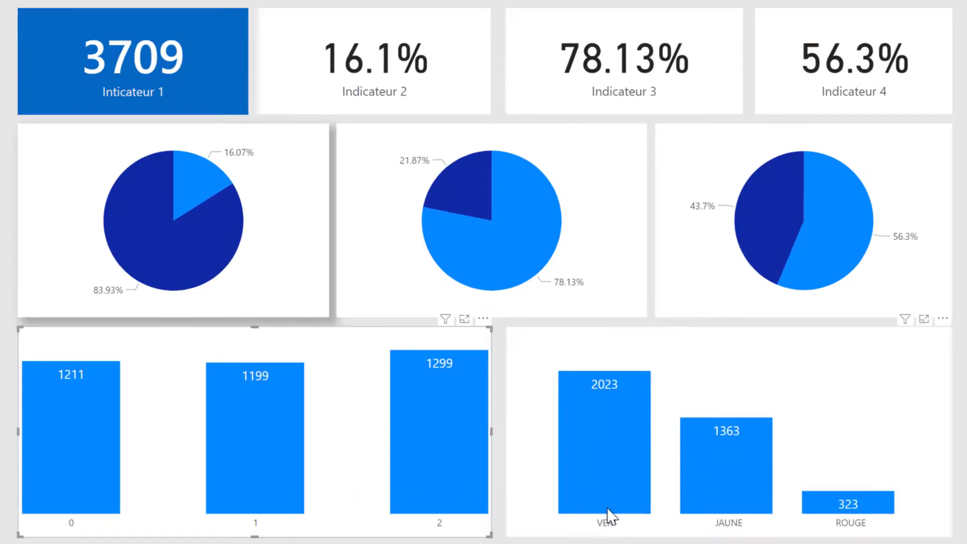
{"action": "left_click", "coordinate": [610, 483]}
{"action": "left_click", "coordinate": [621, 488]}
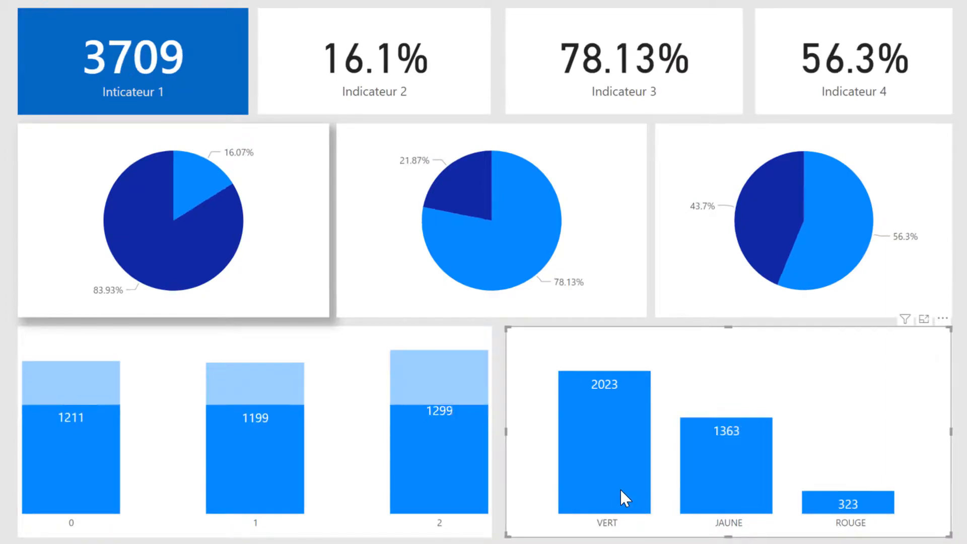
{"action": "key", "text": "Escape"}
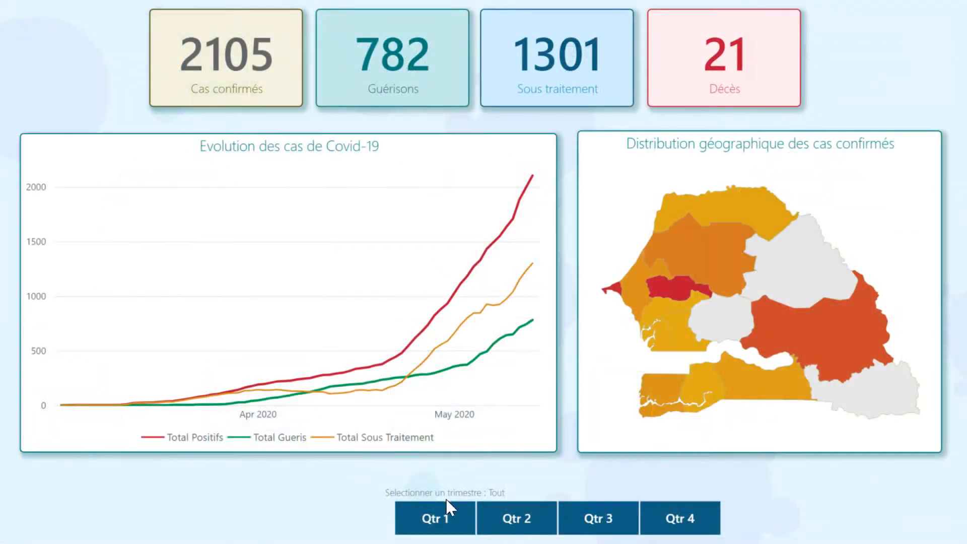
- Try the Qtr 1 filter on the Covid-19 report, and compare the line chart's tooltips on the Home and Demo pages
{"action": "left_click", "coordinate": [445, 523]}
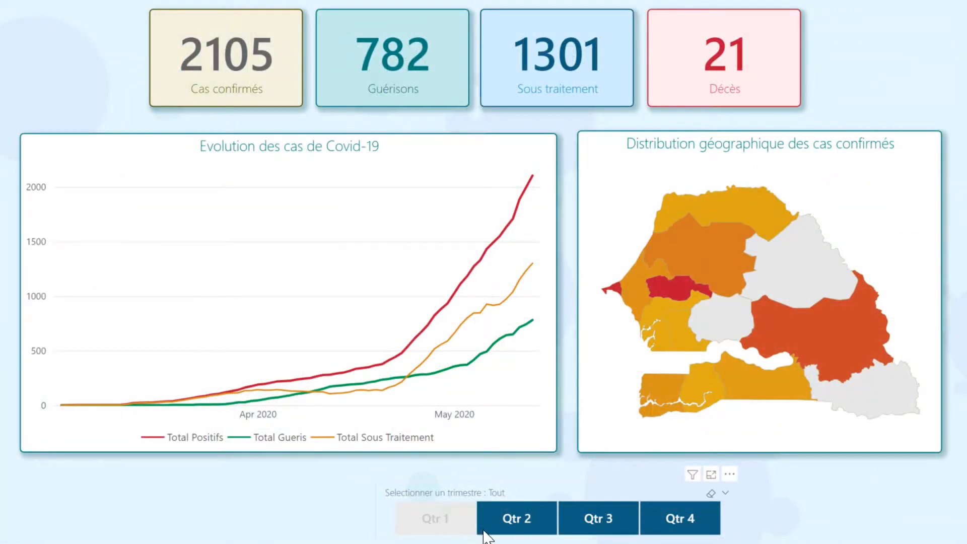
{"action": "left_click", "coordinate": [467, 527]}
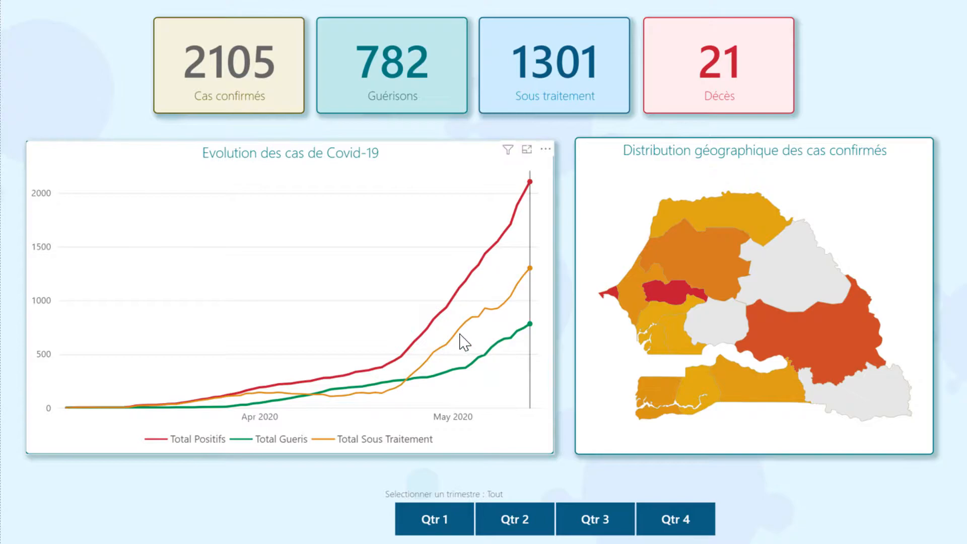
{"action": "mouse_move", "coordinate": [443, 327]}
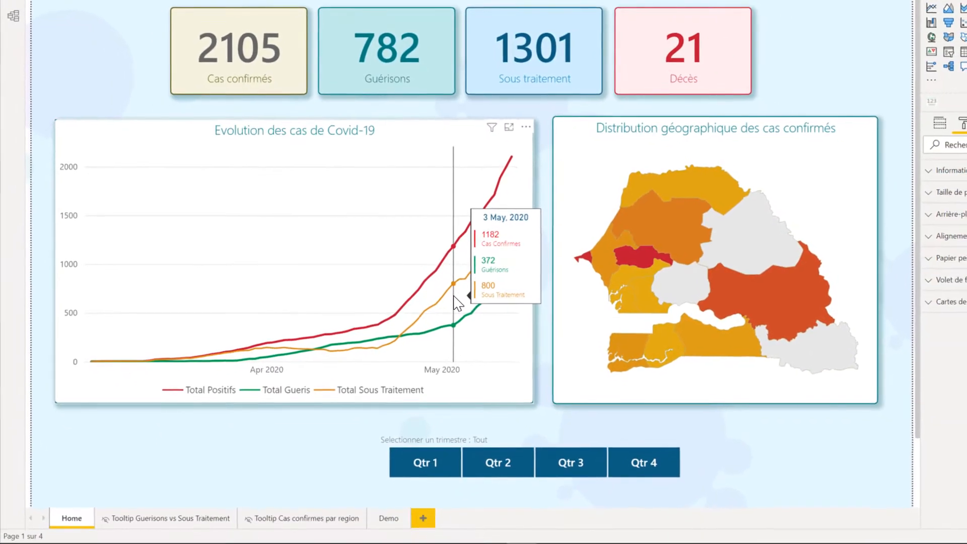
{"action": "left_click", "coordinate": [392, 518]}
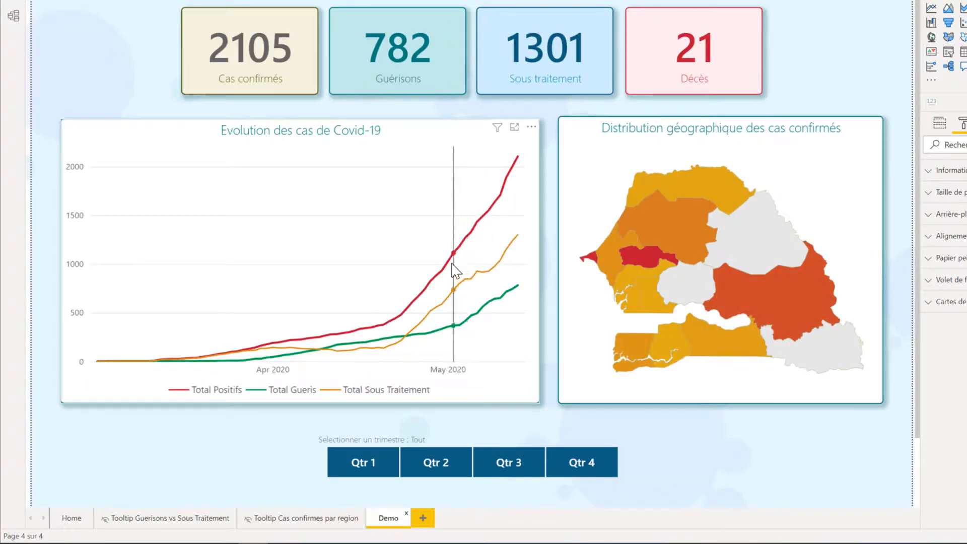
{"action": "mouse_move", "coordinate": [456, 270]}
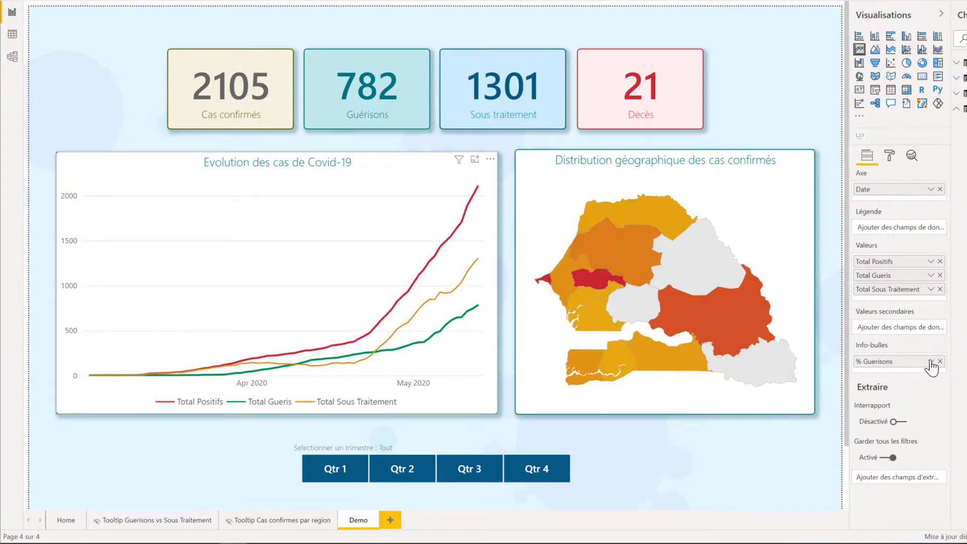
- Format the Evolution des cas de Covid-19 chart's default tooltip with a light blue background, larger text and some transparency
{"action": "left_click", "coordinate": [889, 162]}
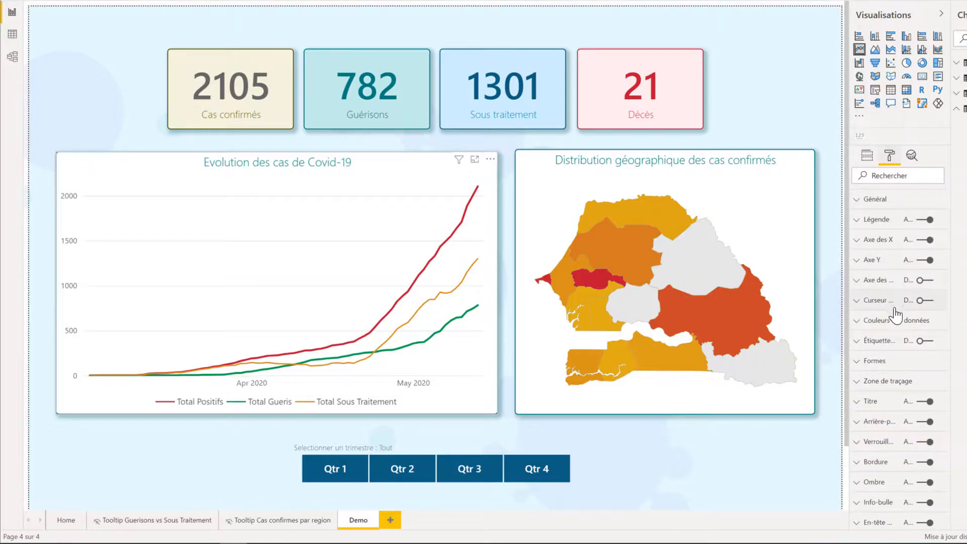
{"action": "left_click", "coordinate": [866, 503]}
{"action": "scroll", "coordinate": [867, 498], "scroll_direction": "down", "scroll_amount": 5}
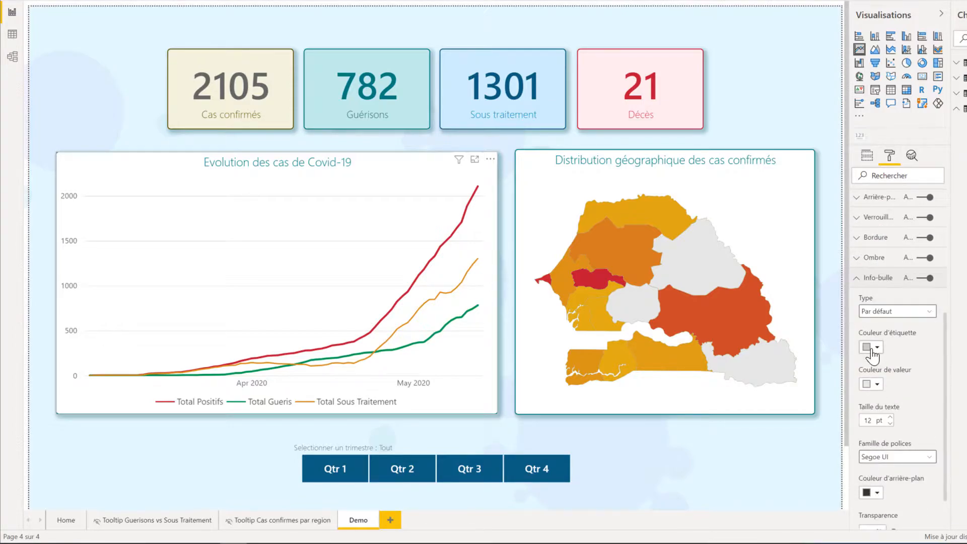
{"action": "scroll", "coordinate": [881, 428], "scroll_direction": "down", "scroll_amount": 2}
{"action": "scroll", "coordinate": [891, 422], "scroll_direction": "up", "scroll_amount": 3}
{"action": "scroll", "coordinate": [896, 422], "scroll_direction": "down", "scroll_amount": 3}
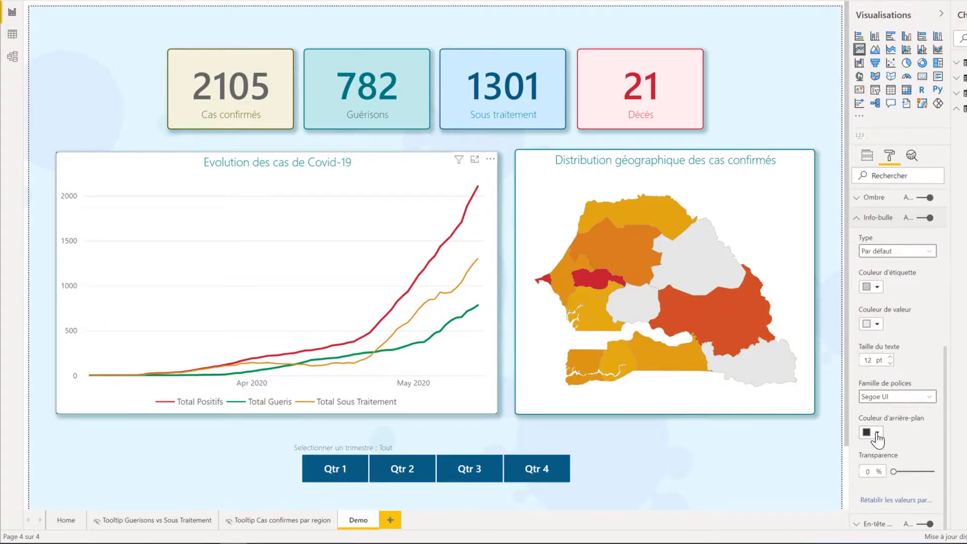
{"action": "left_click", "coordinate": [875, 434]}
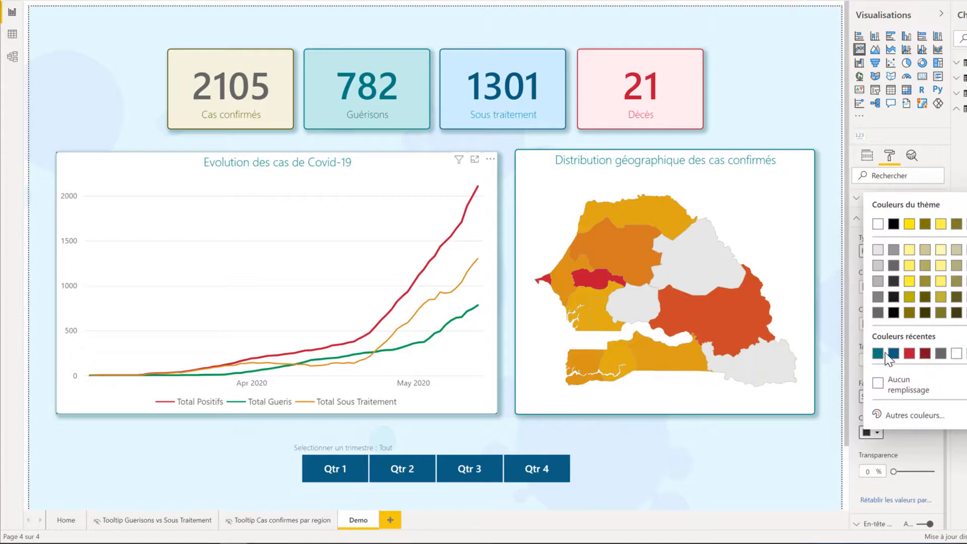
{"action": "left_click", "coordinate": [966, 281]}
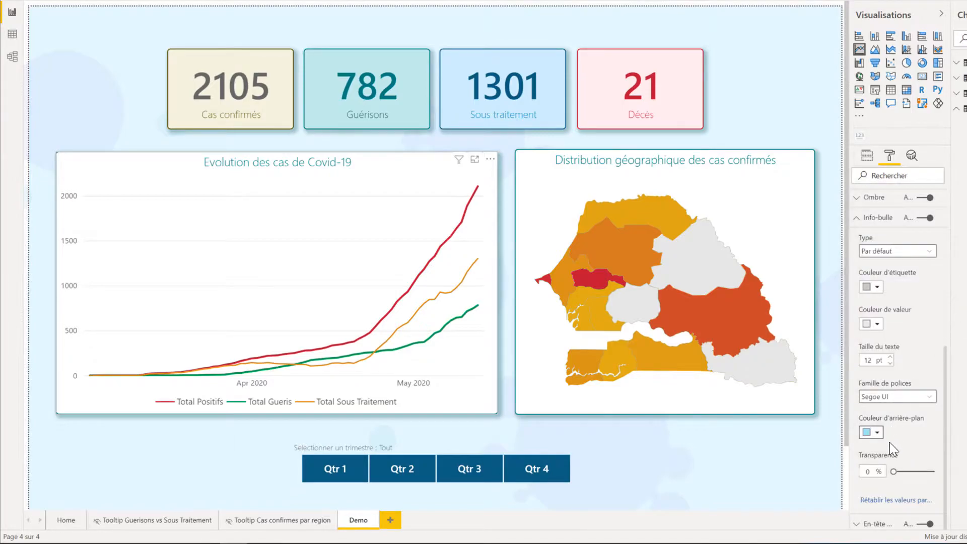
{"action": "left_click", "coordinate": [890, 357]}
{"action": "left_click_drag", "start_coordinate": [892, 471], "coordinate": [904, 471]}
- Add a new report page and set its page size type to Info-bulle
{"action": "left_click", "coordinate": [395, 519]}
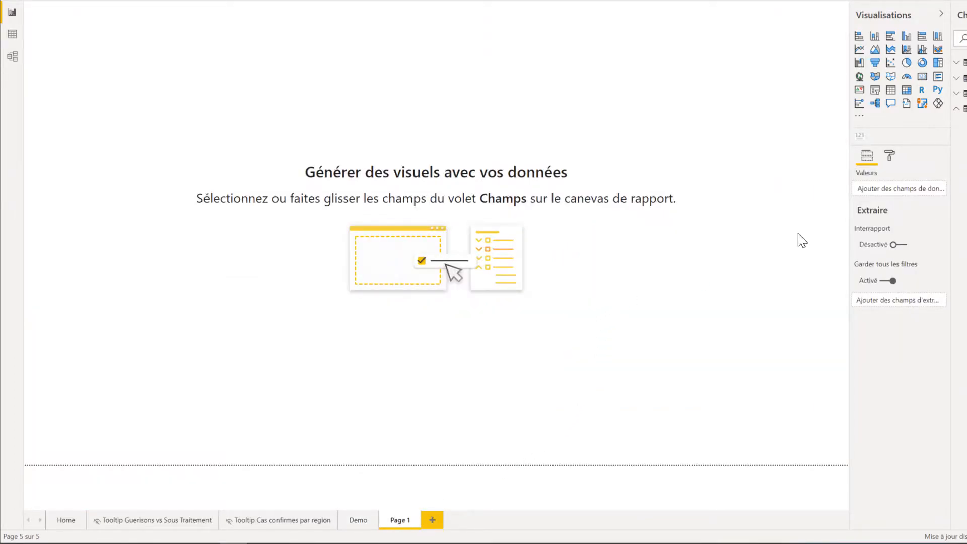
{"action": "left_click", "coordinate": [890, 157]}
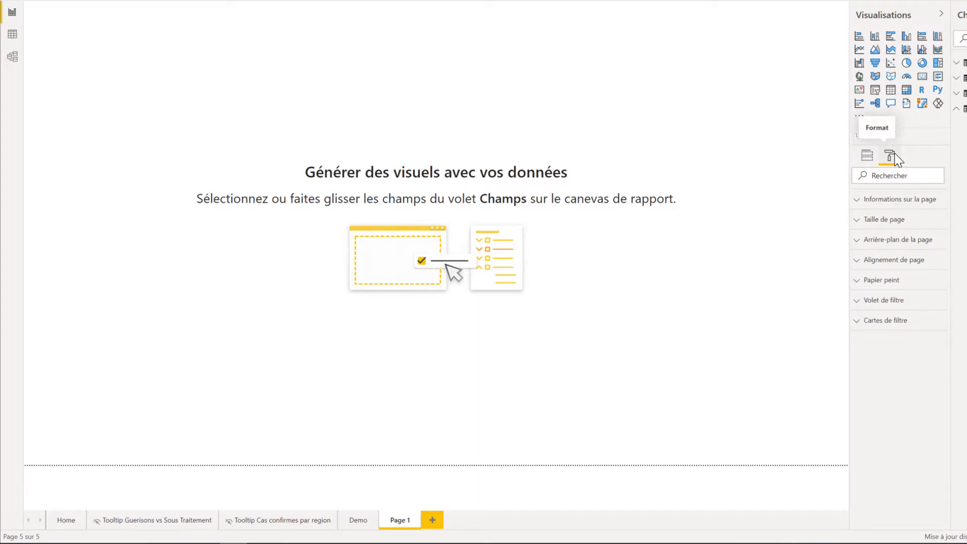
{"action": "left_click", "coordinate": [863, 221]}
{"action": "left_click", "coordinate": [926, 254]}
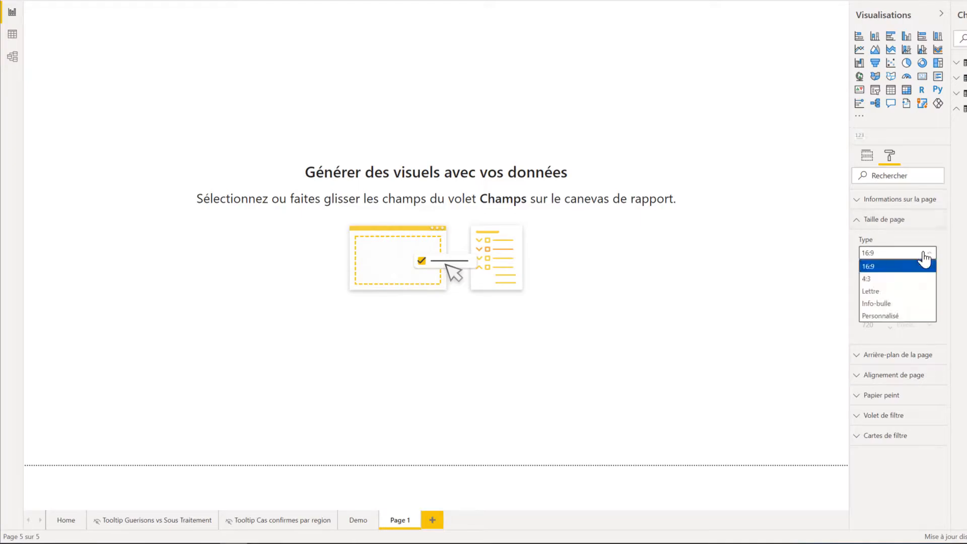
{"action": "left_click", "coordinate": [877, 303]}
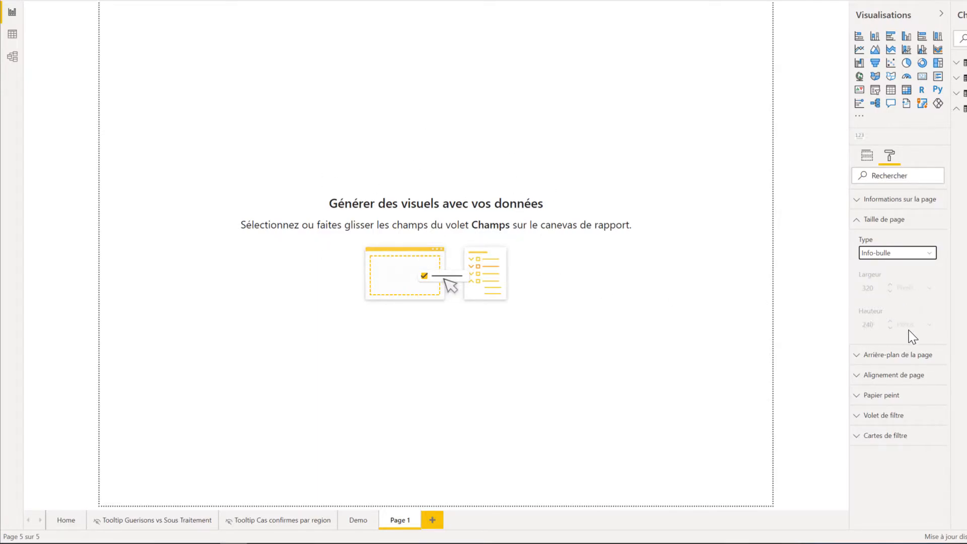
{"action": "left_click", "coordinate": [857, 222]}
- Enable the Info-bulle option in the new page's information settings so it can serve as a tooltip
{"action": "left_click", "coordinate": [856, 202]}
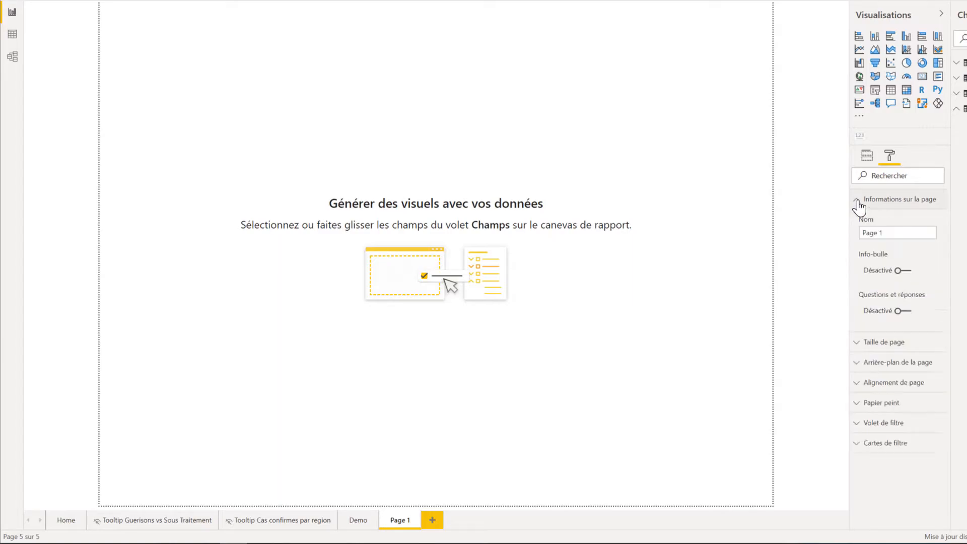
{"action": "left_click", "coordinate": [900, 270]}
{"action": "left_click", "coordinate": [900, 271]}
- Add a card showing % Guerisons, reduce its size and place it centred at the top of the tooltip page
{"action": "left_click", "coordinate": [922, 76]}
{"action": "left_click_drag", "start_coordinate": [713, 471], "coordinate": [423, 148]}
{"action": "left_click_drag", "start_coordinate": [332, 80], "coordinate": [482, 93]}
{"action": "left_click_drag", "start_coordinate": [520, 147], "coordinate": [503, 125]}
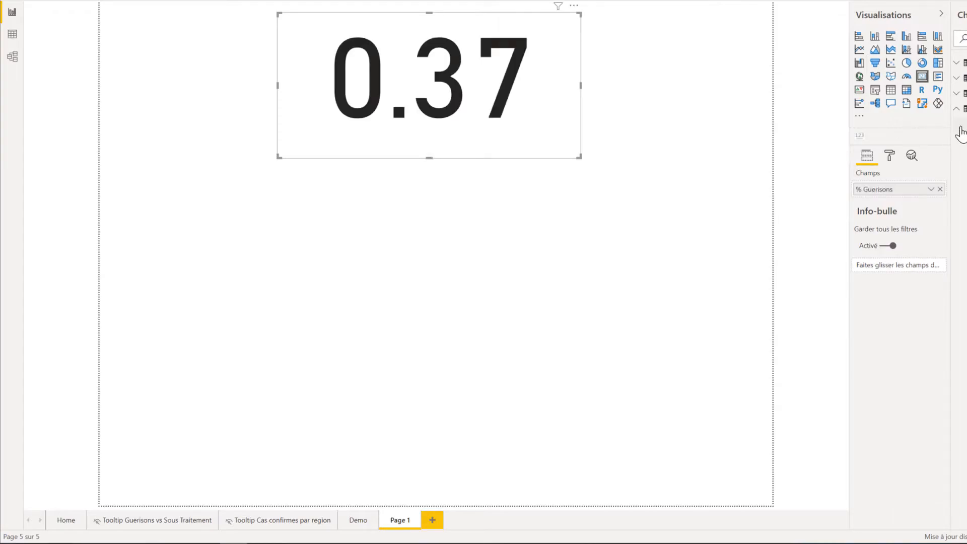
- Add a second card showing Total Sous Traitement, shorten it and place it directly below the % Guerisons card
{"action": "left_click", "coordinate": [460, 273]}
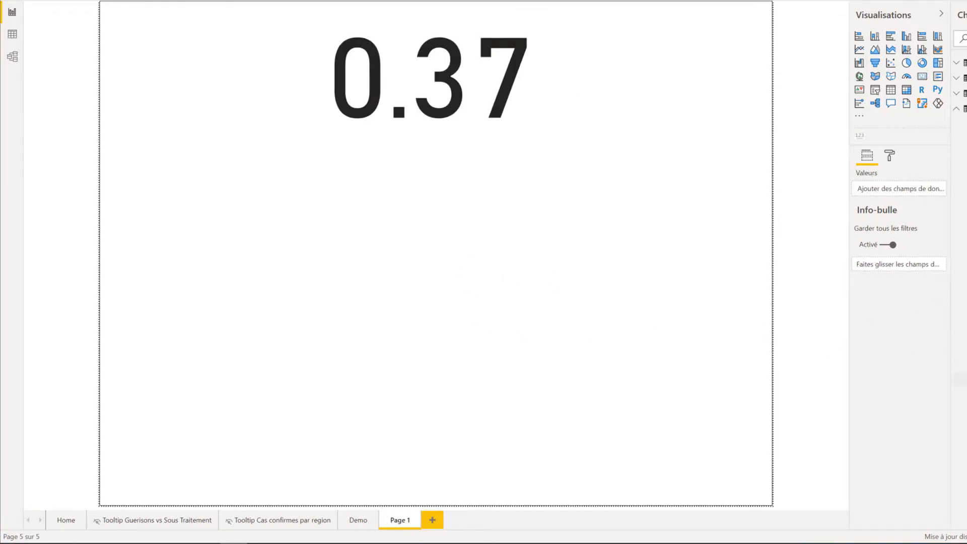
{"action": "left_click", "coordinate": [922, 76]}
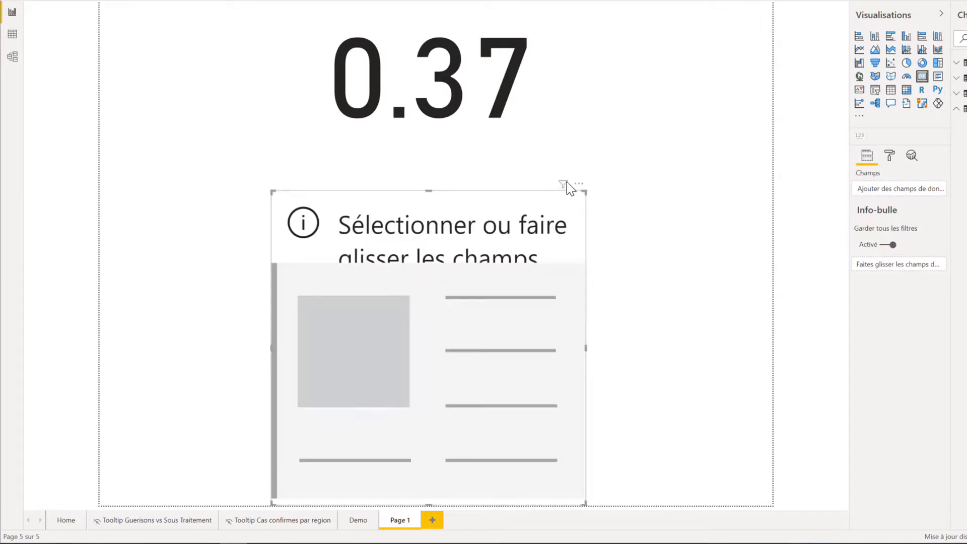
{"action": "left_click_drag", "start_coordinate": [428, 504], "coordinate": [447, 324]}
{"action": "left_click_drag", "start_coordinate": [430, 287], "coordinate": [440, 240]}
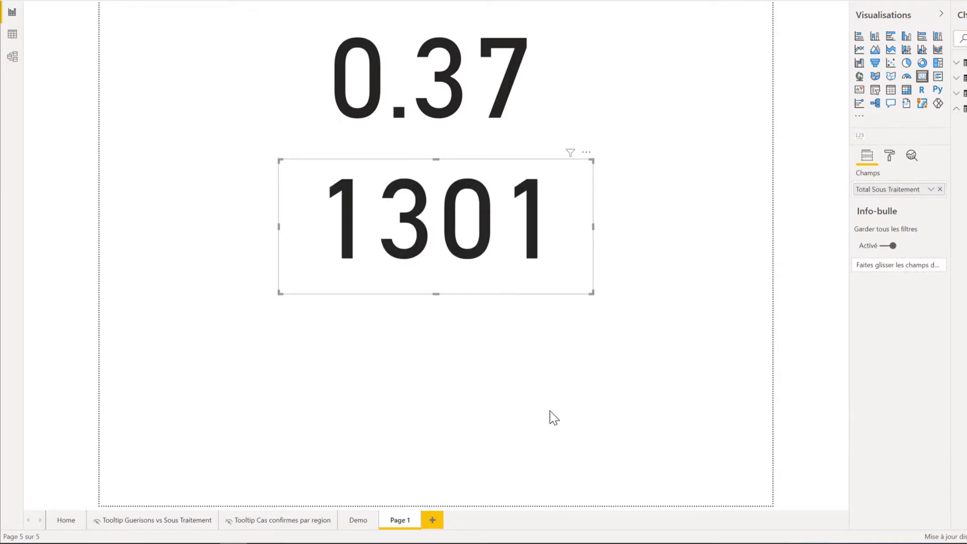
- Add a third card showing Total Tests Positifs below the other two and widen it to fit its full value
{"action": "left_click", "coordinate": [476, 421]}
{"action": "left_click", "coordinate": [922, 76]}
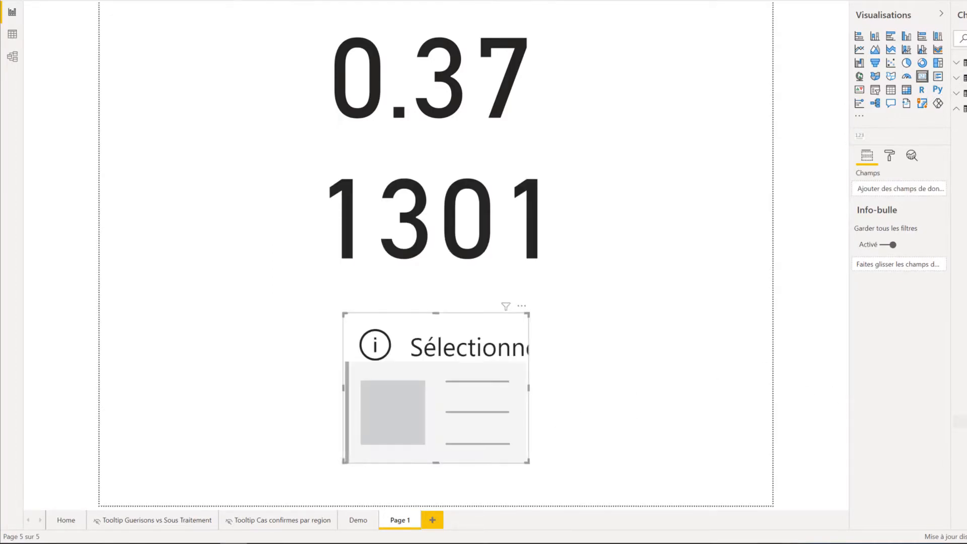
{"action": "left_click", "coordinate": [966, 464]}
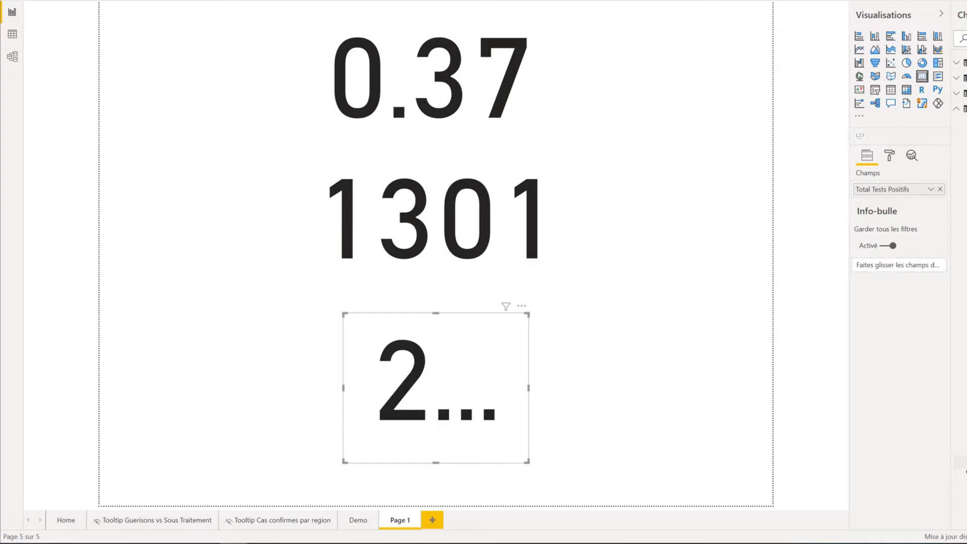
{"action": "left_click_drag", "start_coordinate": [529, 393], "coordinate": [493, 387]}
- Colour the cards' data labels red for Total Tests Positifs, blue for Total Sous Traitement and teal for % Guerisons
{"action": "left_click", "coordinate": [883, 156]}
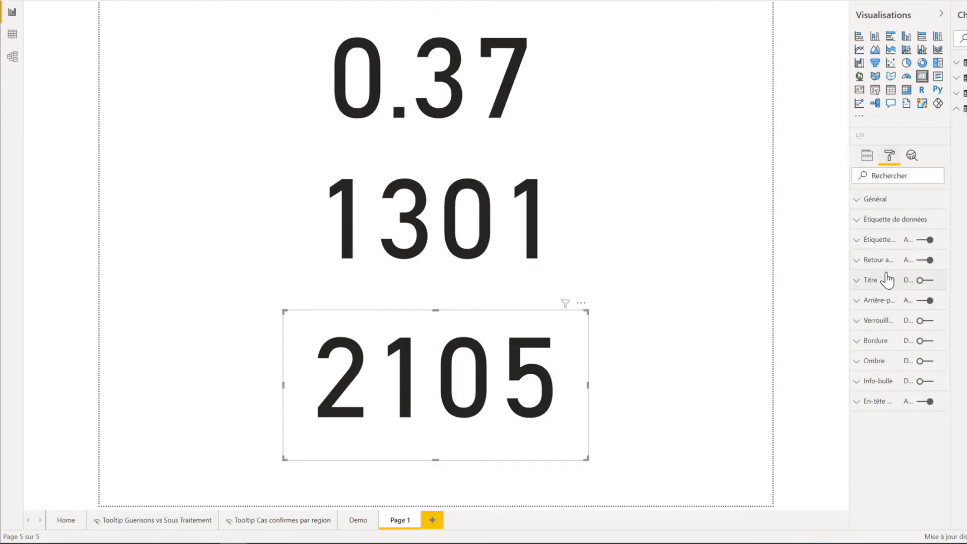
{"action": "left_click", "coordinate": [861, 220]}
{"action": "left_click", "coordinate": [874, 255]}
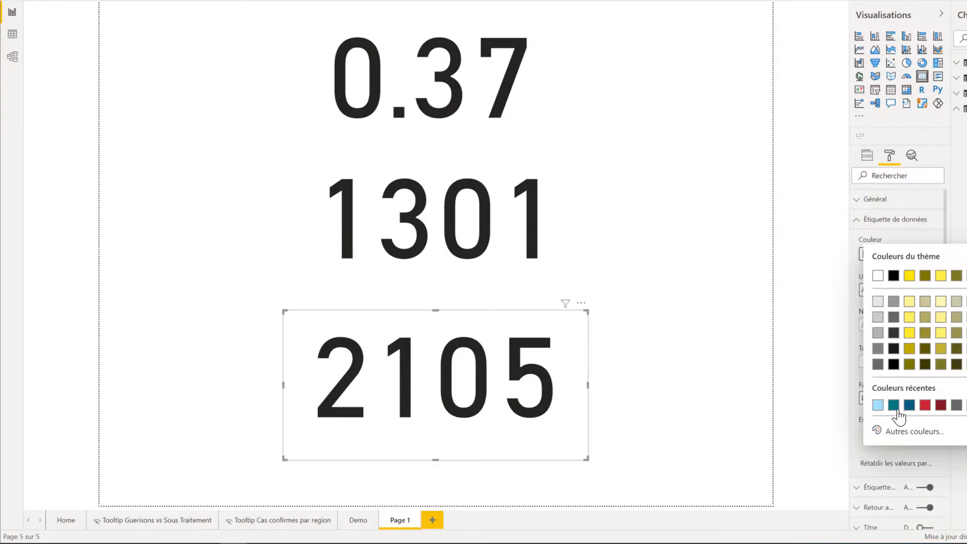
{"action": "left_click", "coordinate": [925, 405]}
{"action": "left_click", "coordinate": [507, 243]}
{"action": "left_click", "coordinate": [874, 255]}
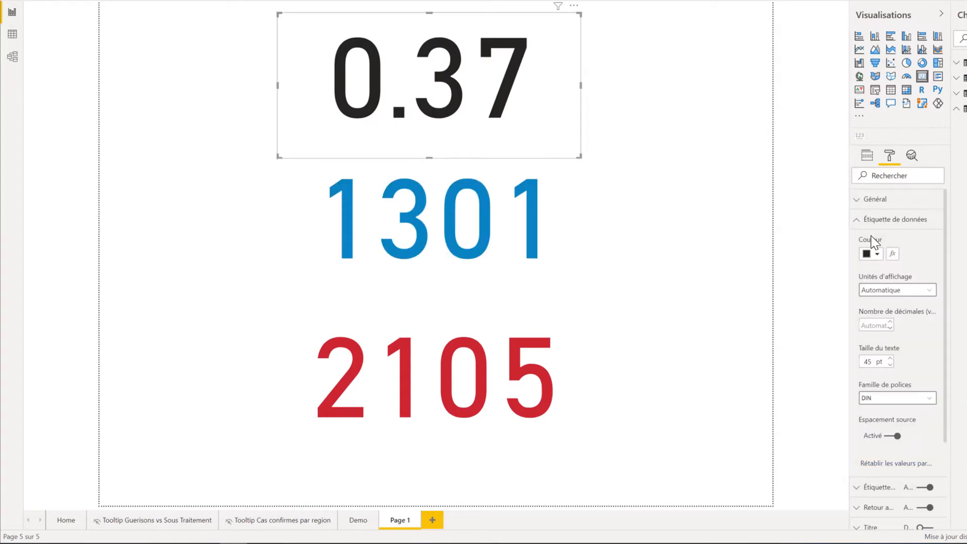
{"action": "left_click", "coordinate": [874, 254]}
{"action": "left_click", "coordinate": [924, 406]}
- Set the data label text size to 30 pt for the cards on the tooltip page
{"action": "left_click", "coordinate": [864, 220]}
{"action": "left_click", "coordinate": [864, 220]}
{"action": "double_click", "coordinate": [867, 362]}
{"action": "type", "text": "30"}
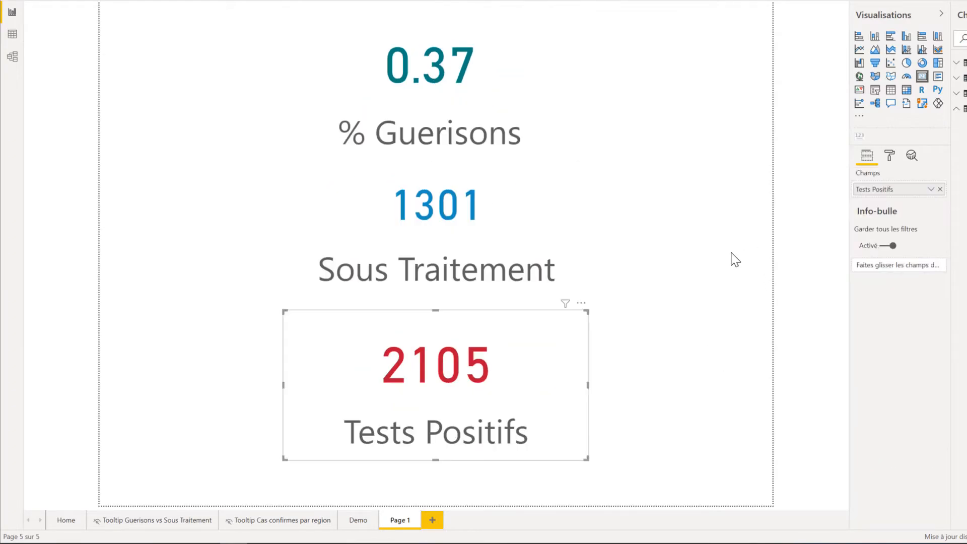
{"action": "left_click", "coordinate": [736, 259]}
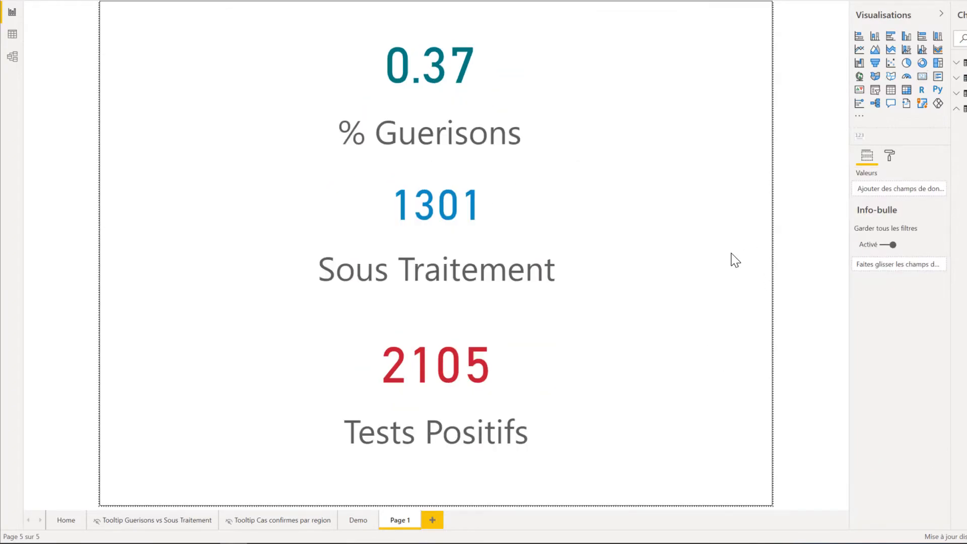
- Set the tooltip type of the Evolution des cas de Covid-19 line chart on the Demo page to Page du rapport
{"action": "left_click", "coordinate": [358, 522]}
{"action": "left_click", "coordinate": [405, 170]}
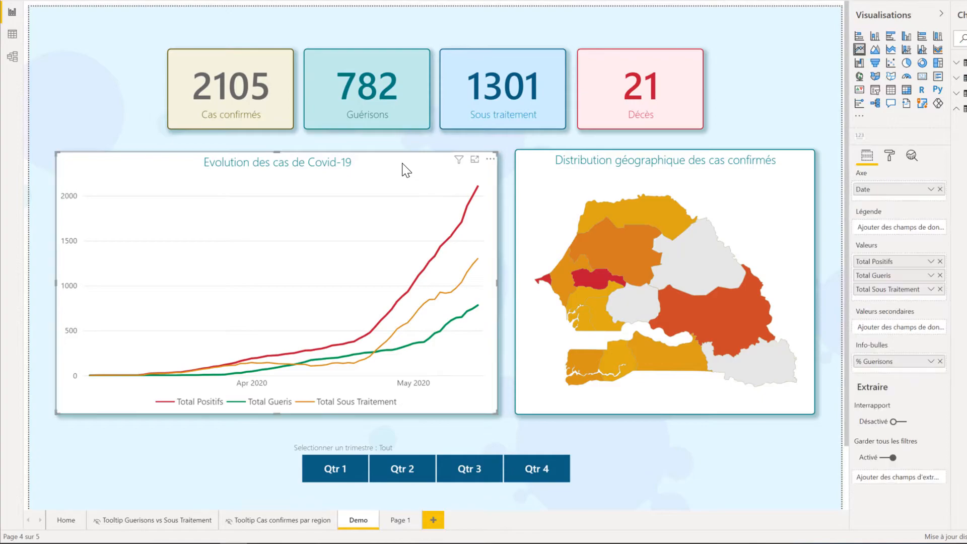
{"action": "left_click", "coordinate": [889, 155]}
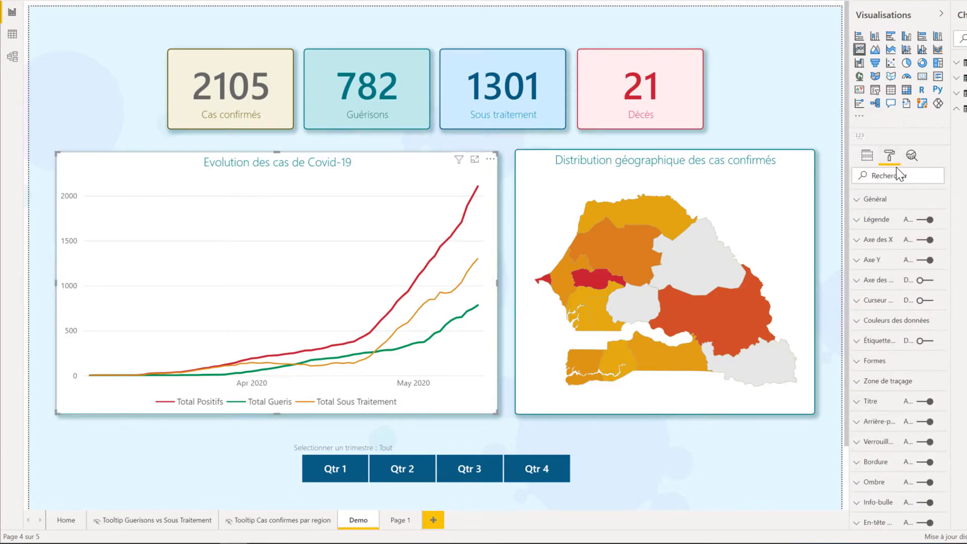
{"action": "left_click", "coordinate": [863, 502]}
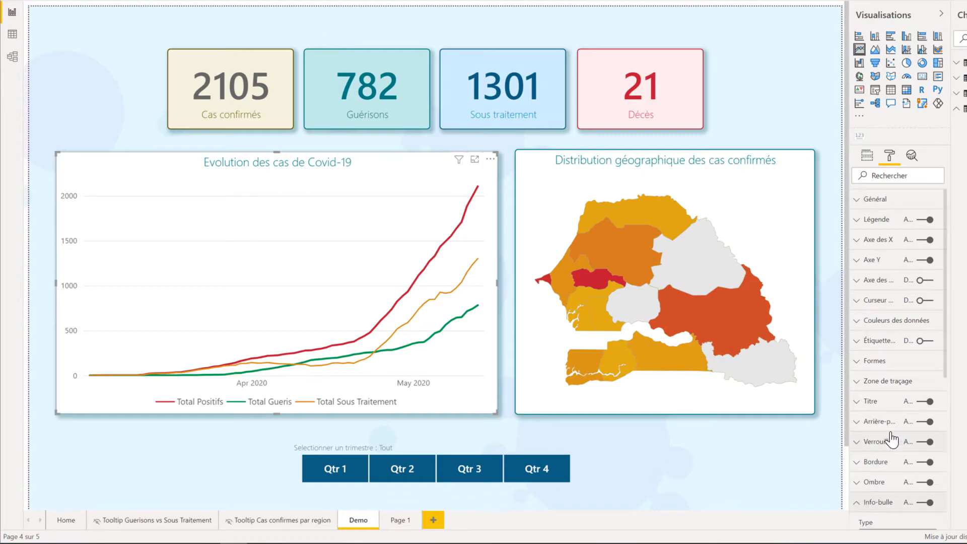
{"action": "left_click", "coordinate": [916, 256]}
{"action": "left_click", "coordinate": [909, 280]}
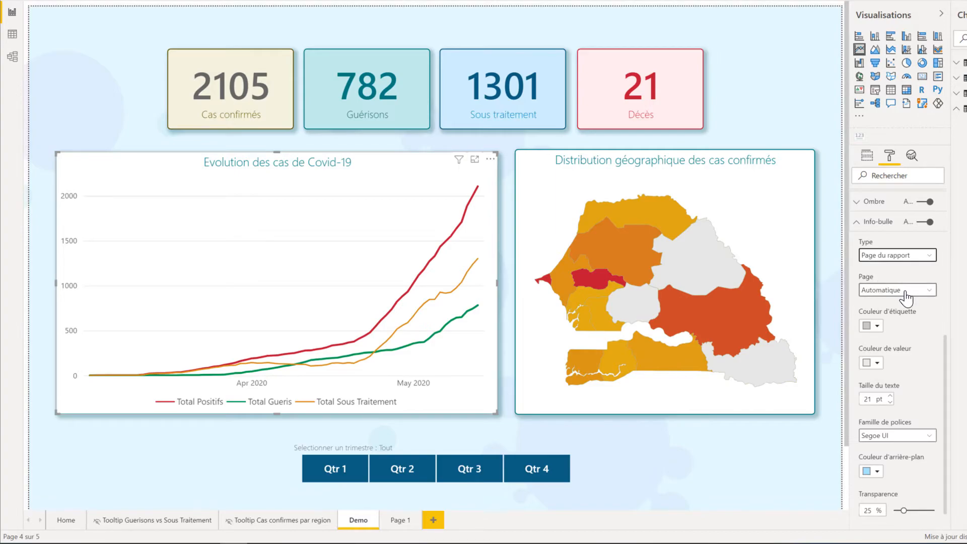
- Rename the tooltip page Page 1 as Demo Infobulle
{"action": "left_click", "coordinate": [399, 521]}
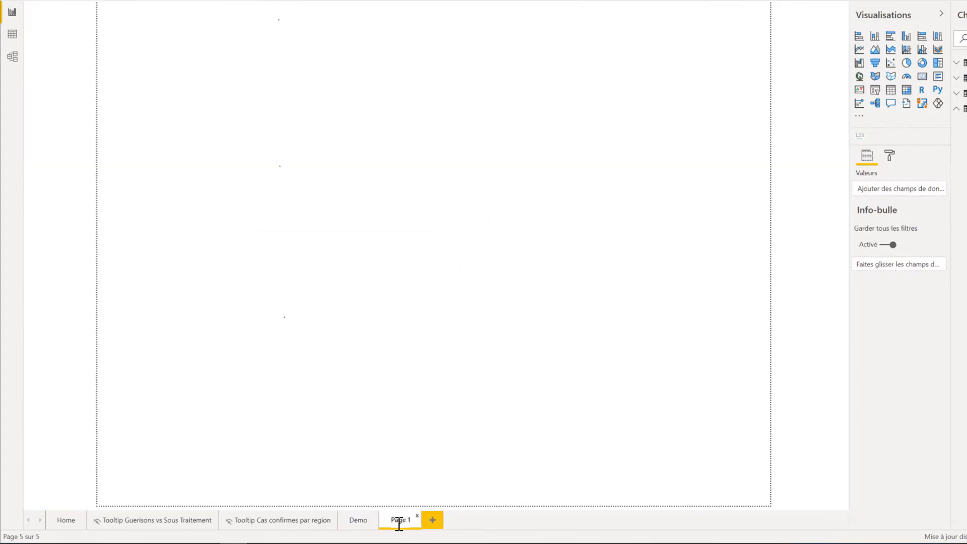
{"action": "key", "text": "BackSpace"}
{"action": "type", "text": "Demo"}
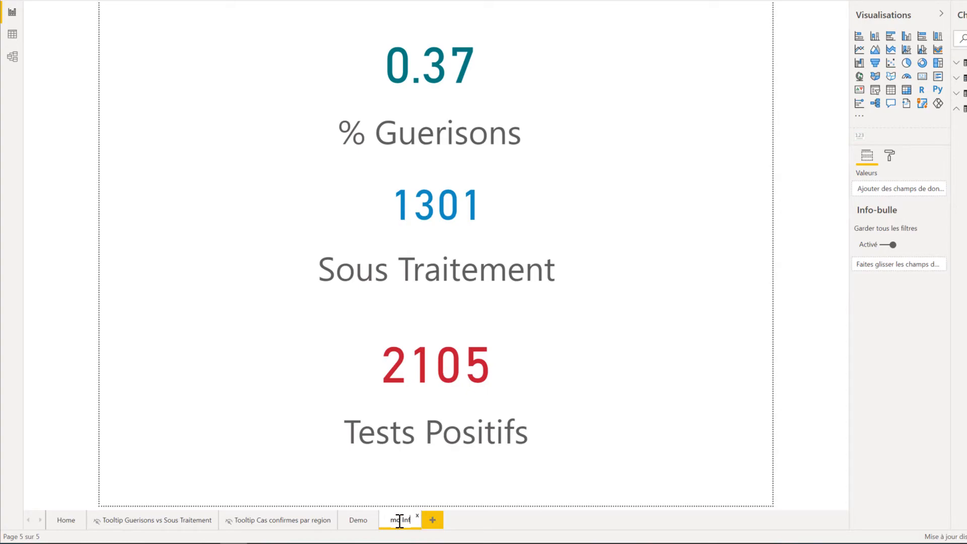
{"action": "type", "text": " Infobulle"}
{"action": "key", "text": "Return"}
- Assign Demo Infobulle as the tooltip page of the Evolution des cas de Covid-19 line chart on the Demo page
{"action": "left_click", "coordinate": [360, 519]}
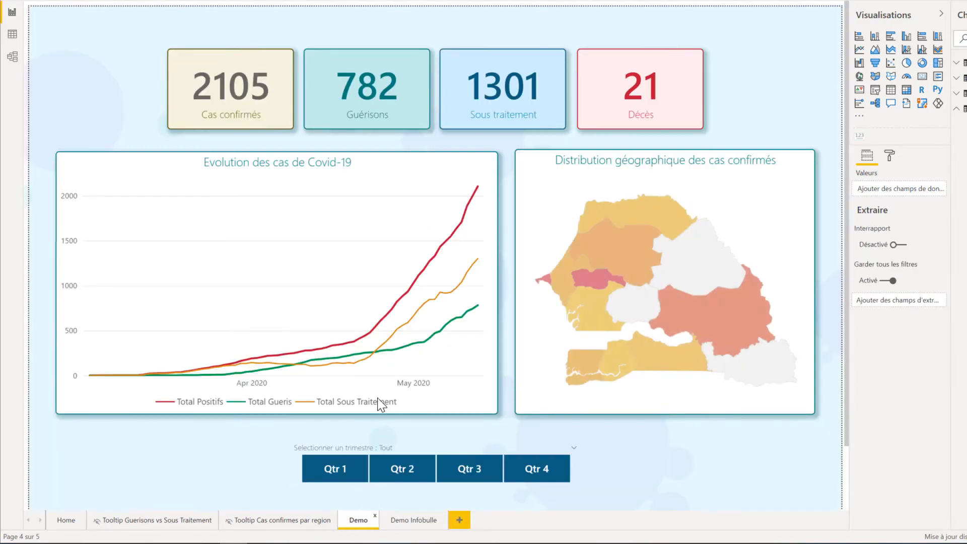
{"action": "left_click", "coordinate": [438, 169]}
{"action": "left_click", "coordinate": [889, 155]}
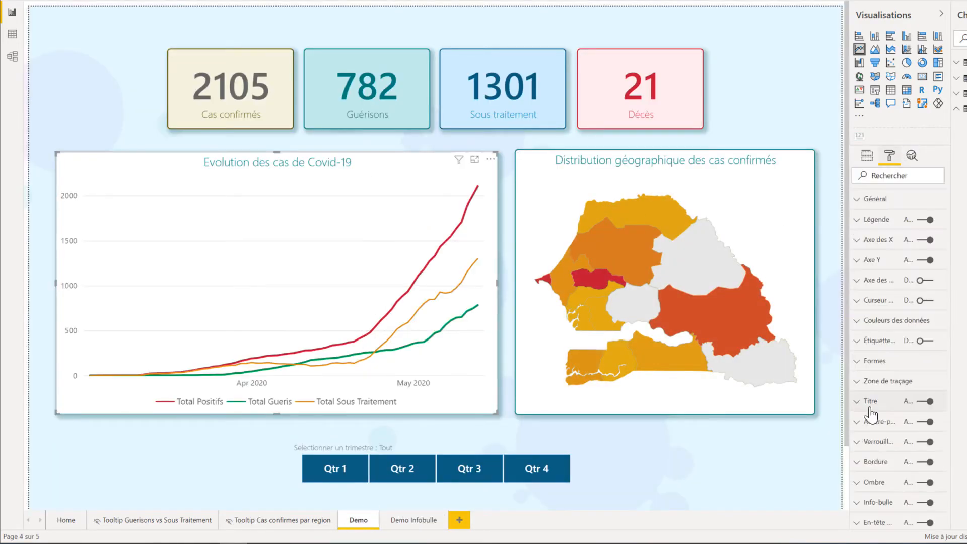
{"action": "left_click", "coordinate": [859, 503]}
{"action": "left_click", "coordinate": [897, 290]}
{"action": "left_click", "coordinate": [896, 339]}
{"action": "scroll", "coordinate": [900, 346], "scroll_direction": "down", "scroll_amount": 1}
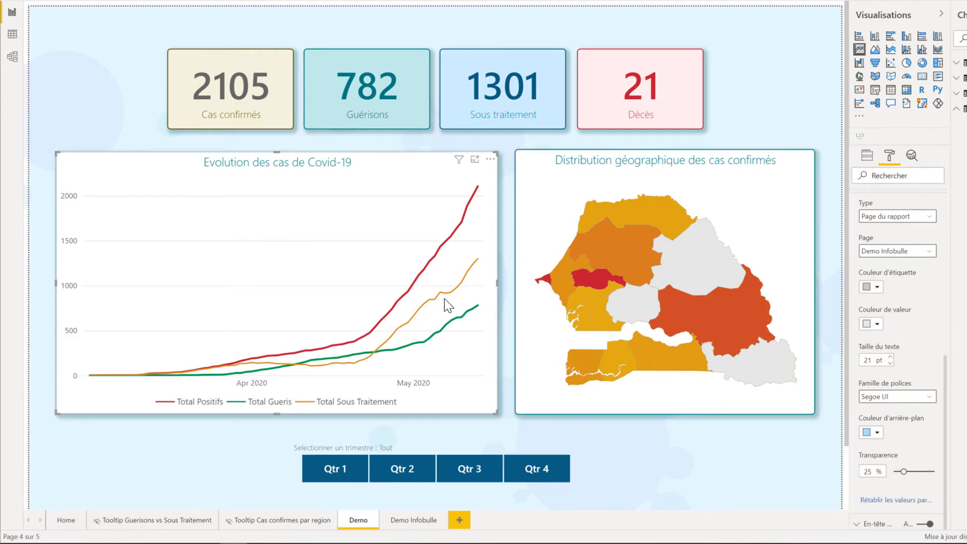
{"action": "mouse_move", "coordinate": [432, 268]}
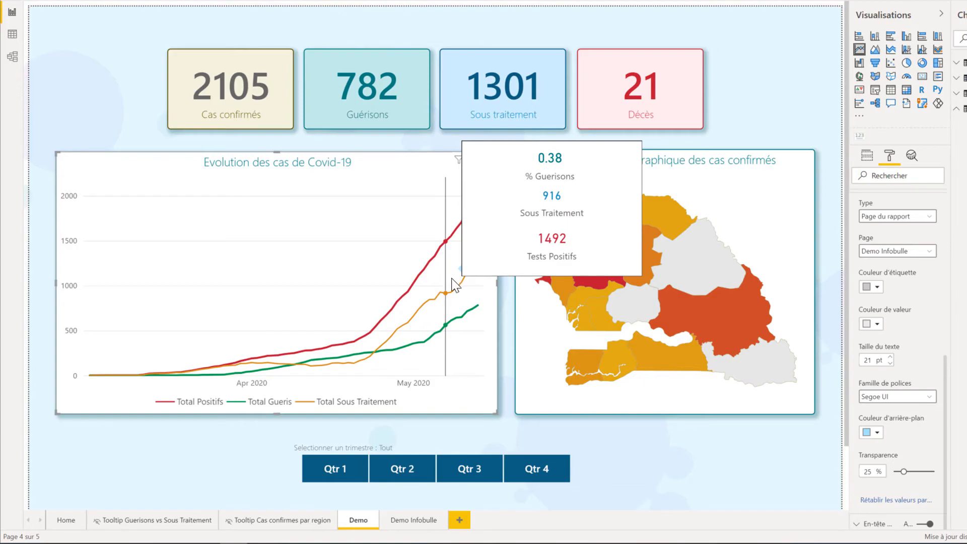
- Deselect the line chart and hide the Demo Infobulle page in the report
{"action": "left_click", "coordinate": [691, 475]}
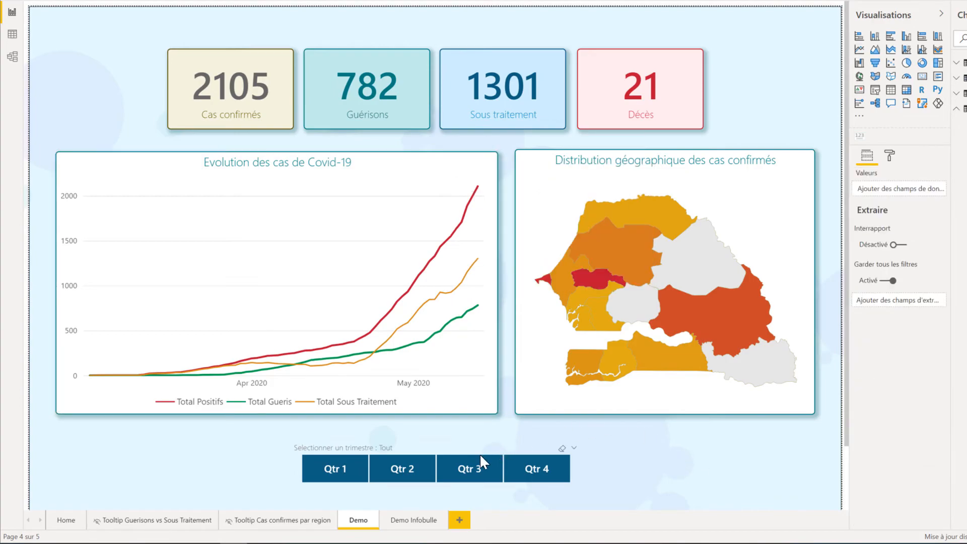
{"action": "right_click", "coordinate": [418, 521]}
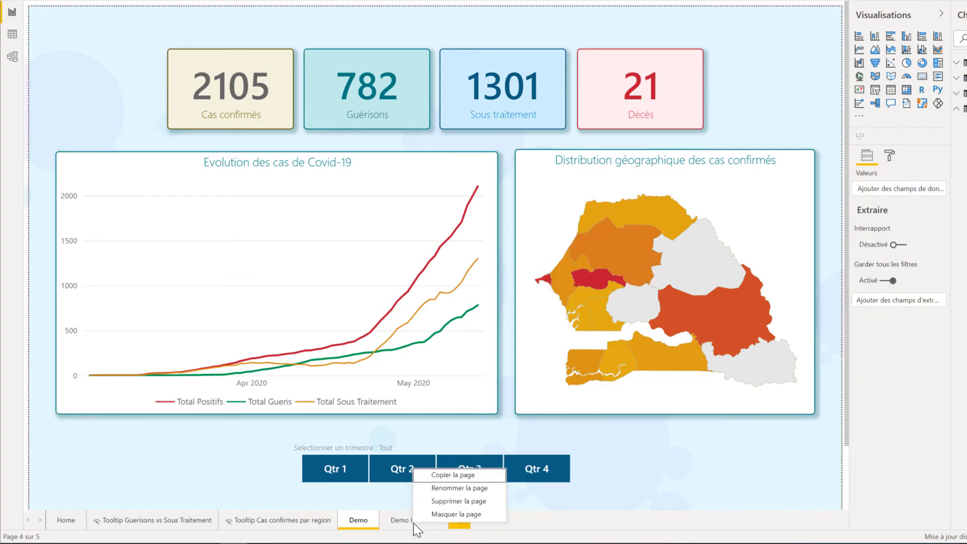
{"action": "left_click", "coordinate": [438, 514]}
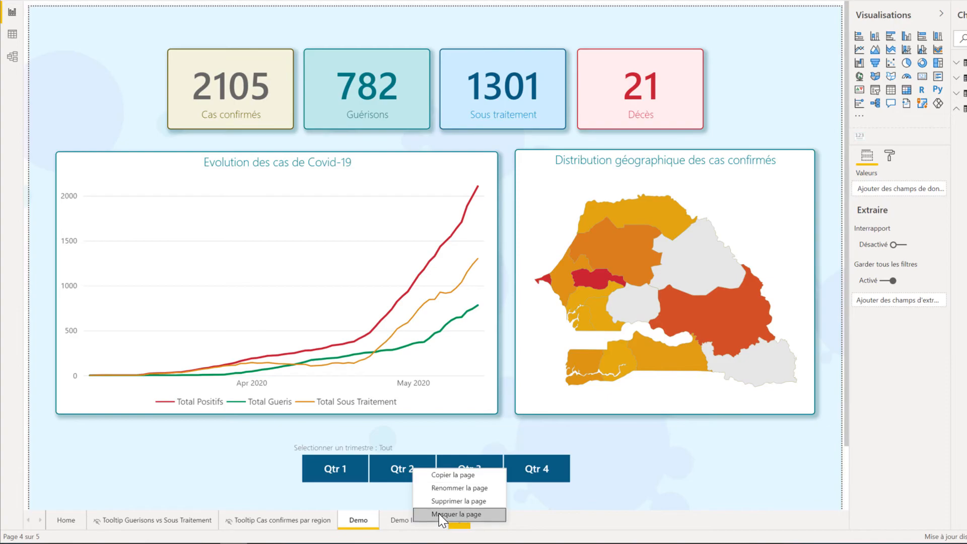